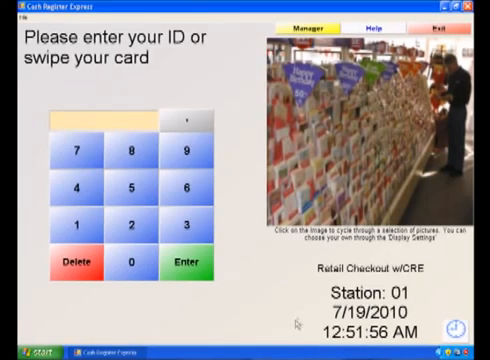
Step: Log in as Manager with the password to reach the manager menu
{"action": "left_click", "coordinate": [308, 28]}
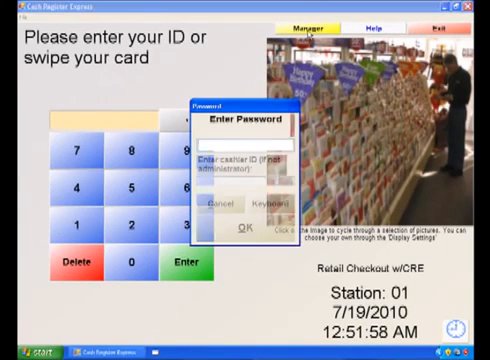
{"action": "type", "text": "*"}
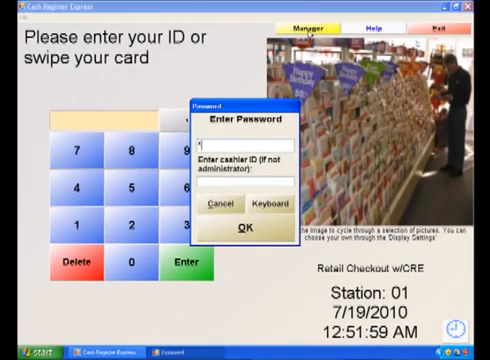
{"action": "type", "text": "****"}
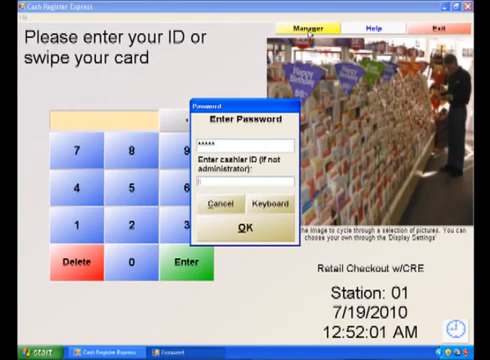
{"action": "key", "text": "Return"}
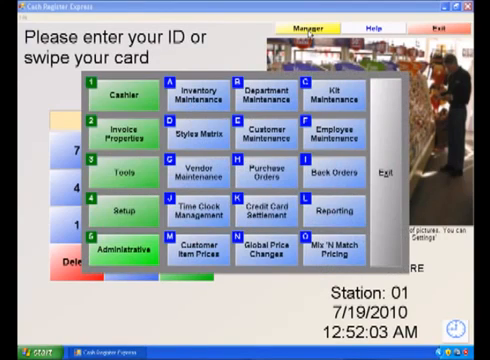
Step: Set store 1001's Tax1 rate to 7 in Setup > Tax Rates, update and exit
{"action": "left_click", "coordinate": [142, 222]}
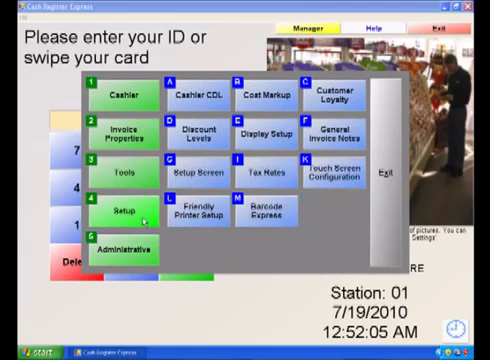
{"action": "left_click", "coordinate": [278, 182]}
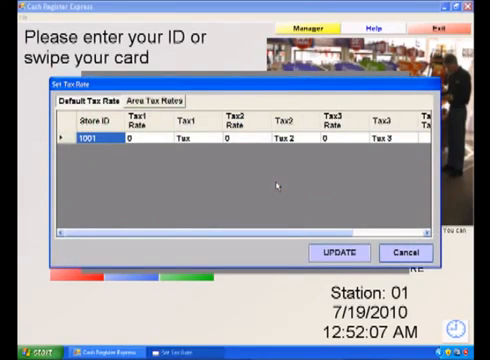
{"action": "left_click", "coordinate": [133, 138]}
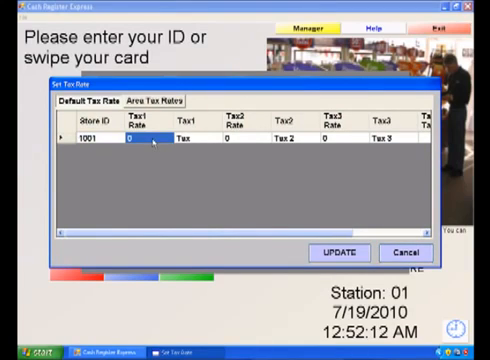
{"action": "type", "text": "7"}
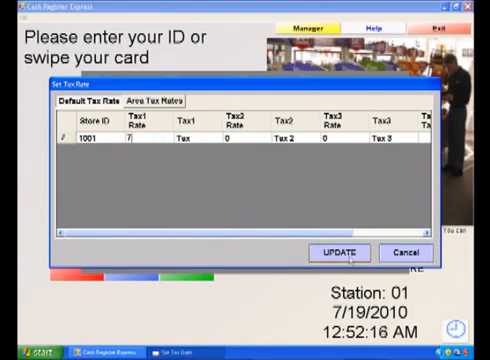
{"action": "left_click", "coordinate": [339, 252]}
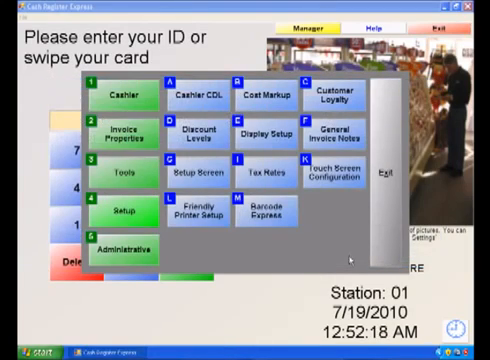
{"action": "left_click", "coordinate": [387, 248]}
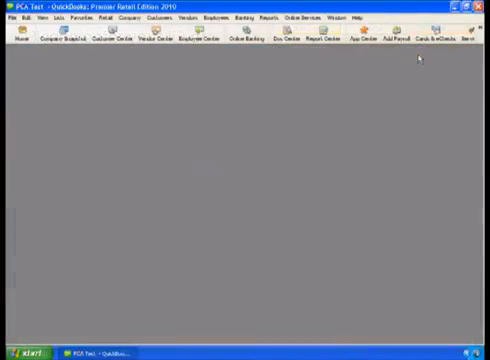
Step: Show the Sales Tax company preferences via Edit > Preferences and start a new sales tax item
{"action": "left_click", "coordinate": [27, 19]}
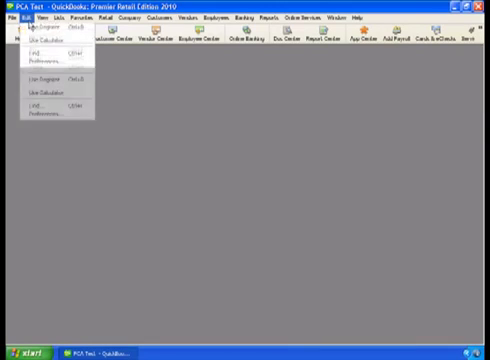
{"action": "left_click", "coordinate": [33, 117]}
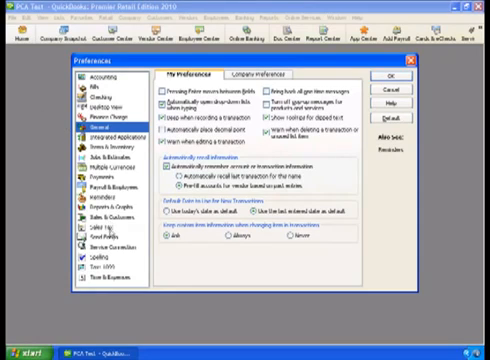
{"action": "left_click", "coordinate": [103, 227]}
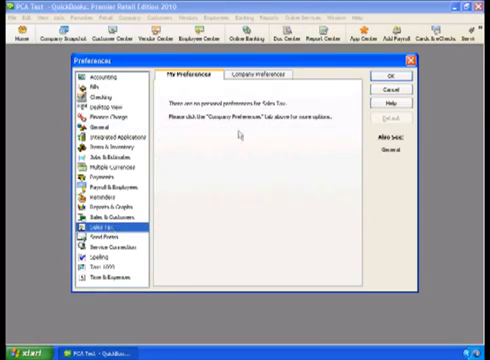
{"action": "left_click", "coordinate": [255, 78]}
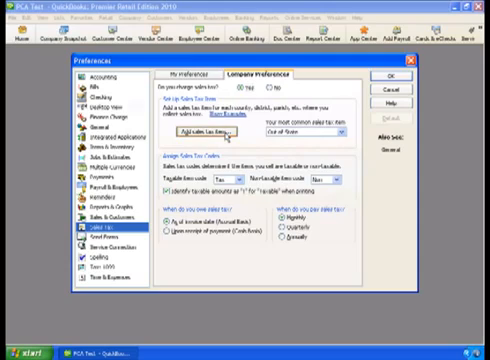
{"action": "left_click", "coordinate": [207, 132]}
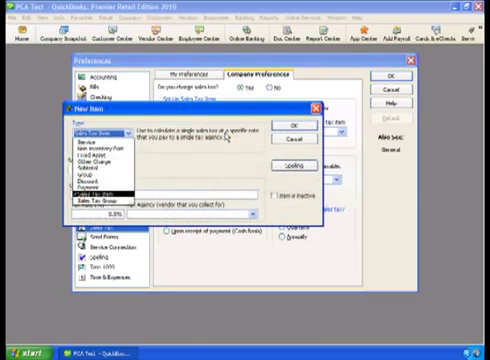
Step: Make the item a Sales Tax Item described Sales Tax at 7.0% and begin adding a new tax agency
{"action": "left_click", "coordinate": [102, 196]}
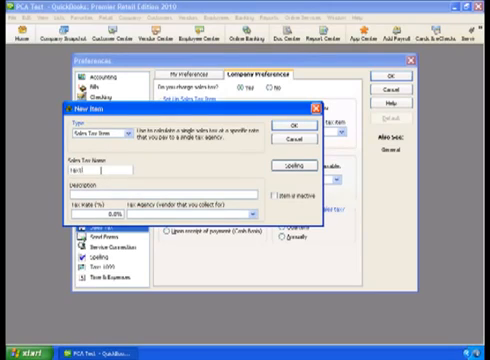
{"action": "left_click", "coordinate": [110, 194]}
{"action": "type", "text": "Sales Tax"}
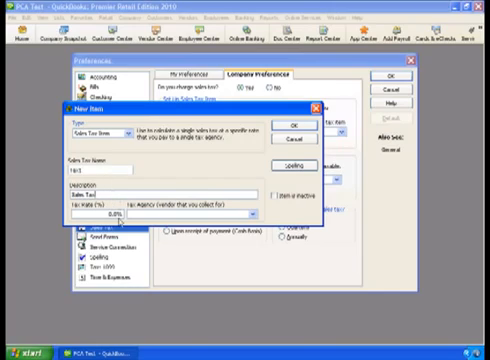
{"action": "left_click", "coordinate": [117, 214]}
{"action": "double_click", "coordinate": [117, 214]}
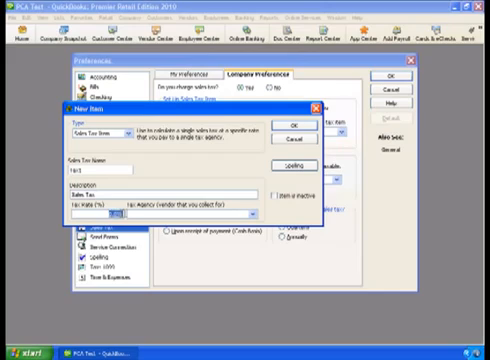
{"action": "type", "text": "7."}
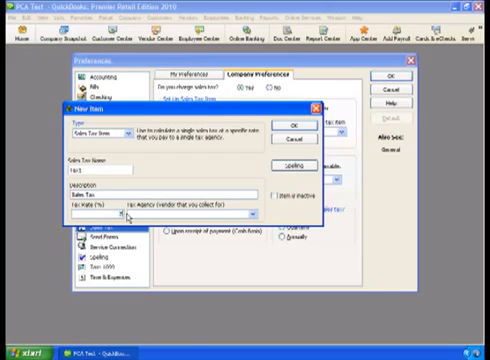
{"action": "type", "text": "00"}
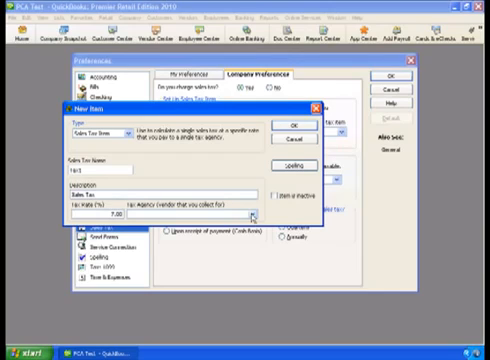
{"action": "left_click", "coordinate": [252, 216]}
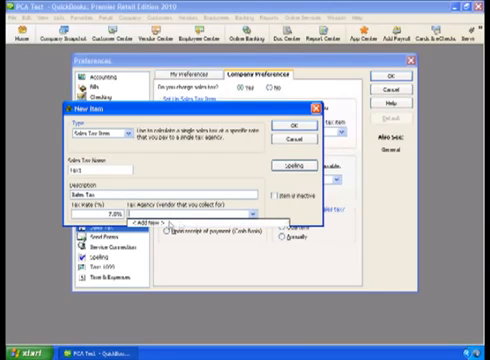
{"action": "left_click", "coordinate": [150, 223]}
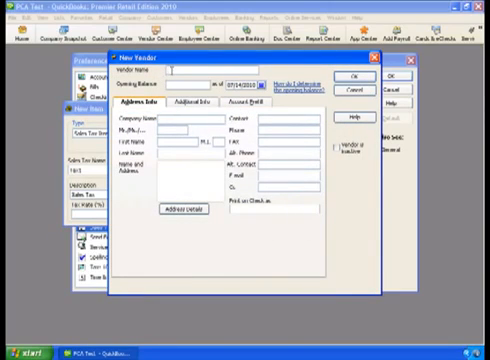
{"action": "type", "text": "ew York"}
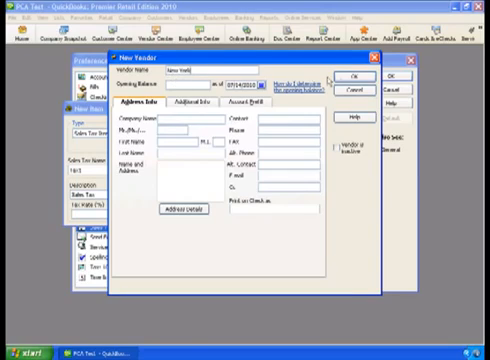
Step: Save New York as the tax agency, save the 7% sales tax item and confirm preferences
{"action": "left_click", "coordinate": [357, 76]}
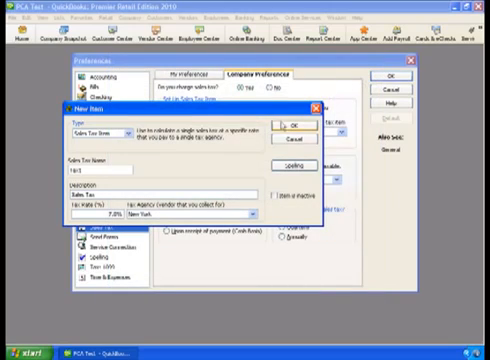
{"action": "left_click", "coordinate": [294, 127]}
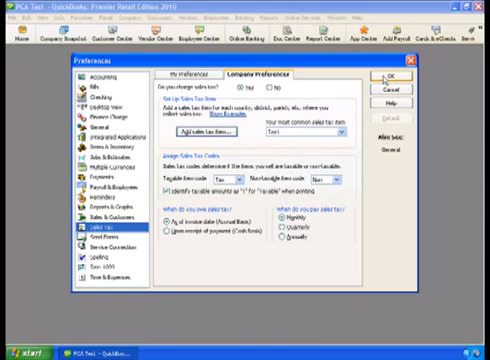
{"action": "left_click", "coordinate": [385, 79]}
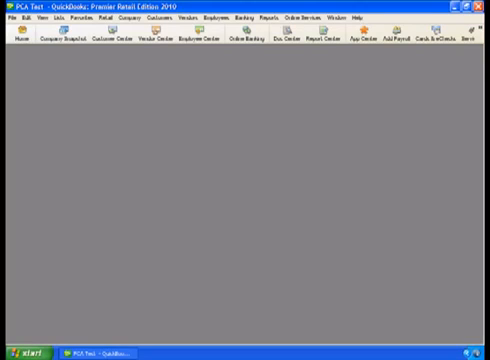
Step: Show the Item List from Lists and bring up the Item actions menu
{"action": "left_click", "coordinate": [62, 18]}
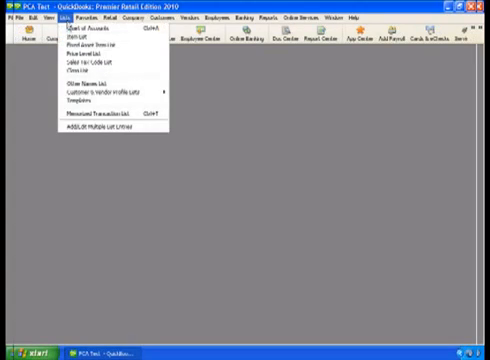
{"action": "left_click", "coordinate": [76, 36]}
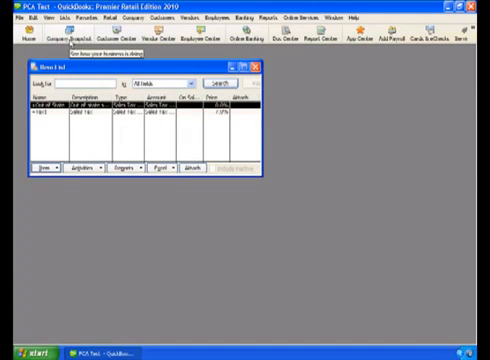
{"action": "left_click", "coordinate": [45, 167]}
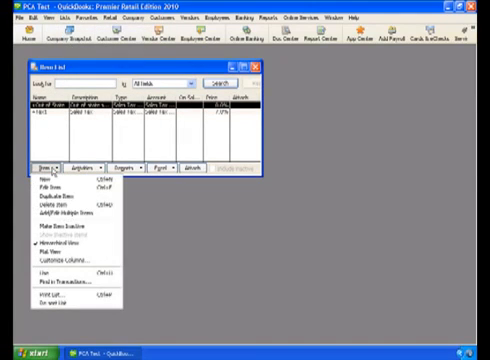
Step: Create a Discount item described Sales Discount posting to the Sales Discounts account
{"action": "left_click", "coordinate": [44, 178]}
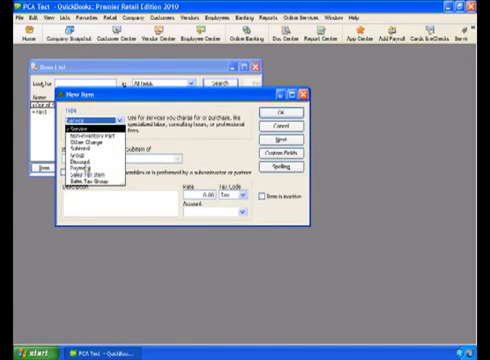
{"action": "left_click", "coordinate": [85, 172]}
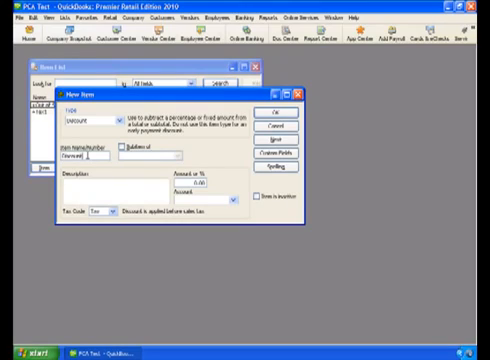
{"action": "left_click", "coordinate": [114, 181]}
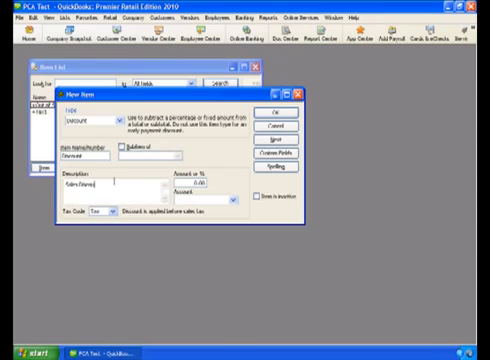
{"action": "left_click", "coordinate": [200, 193]}
{"action": "left_click", "coordinate": [233, 198]}
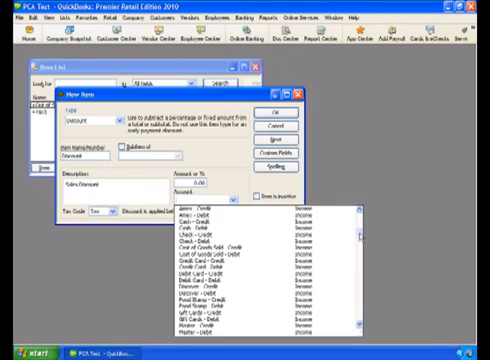
{"action": "left_click_drag", "start_coordinate": [358, 215], "coordinate": [358, 262]}
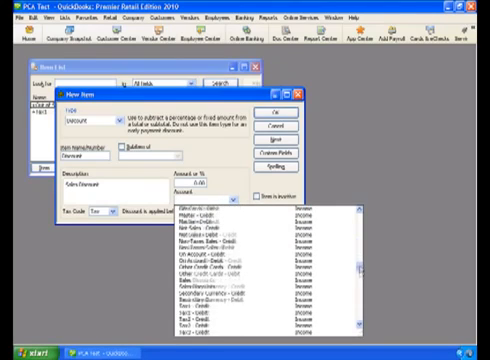
{"action": "left_click", "coordinate": [210, 273]}
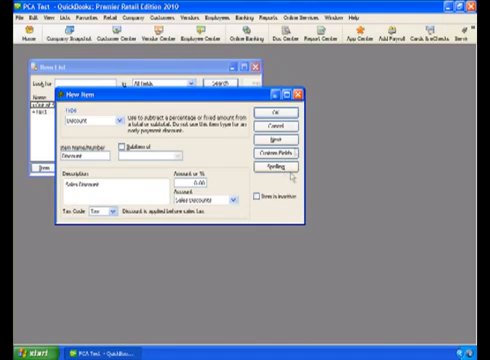
{"action": "left_click", "coordinate": [277, 113]}
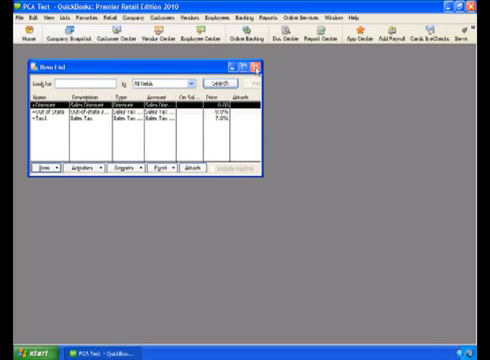
Step: Close the Item List and minimize QuickBooks to reach the desktop
{"action": "left_click", "coordinate": [256, 68]}
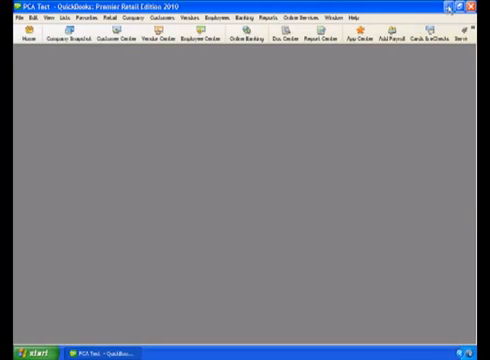
{"action": "left_click", "coordinate": [459, 6]}
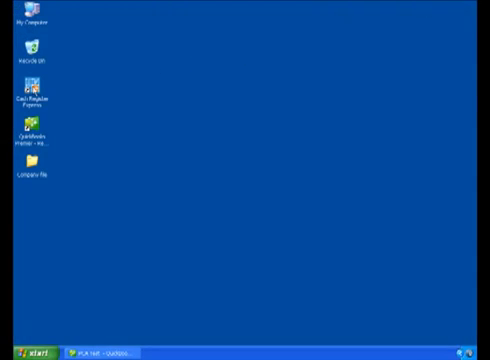
Step: Launch Cash Register Express from the desktop and log in as Manager
{"action": "left_click", "coordinate": [33, 90]}
{"action": "double_click", "coordinate": [38, 92]}
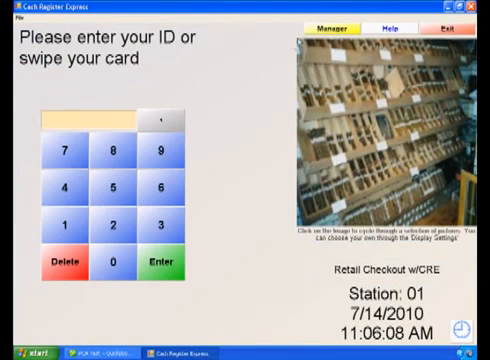
{"action": "left_click", "coordinate": [316, 33]}
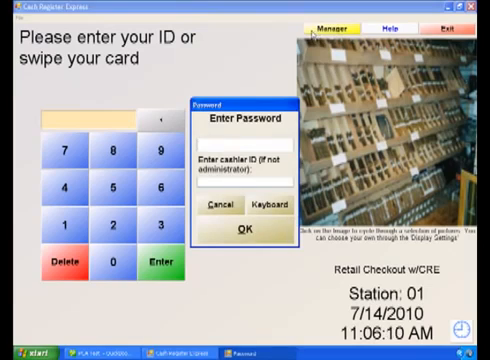
{"action": "type", "text": "*****"}
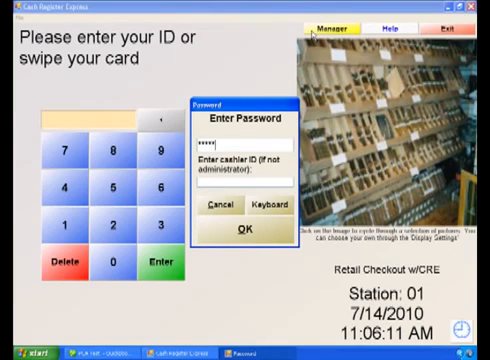
{"action": "key", "text": "Tab"}
{"action": "key", "text": "Return"}
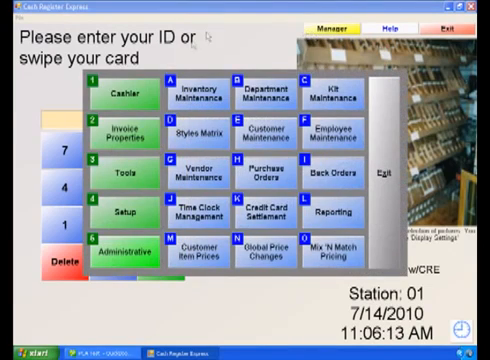
Step: Start the Tools > Quickbooks integration, dismissing both error messages to reach Configuration
{"action": "left_click", "coordinate": [118, 172]}
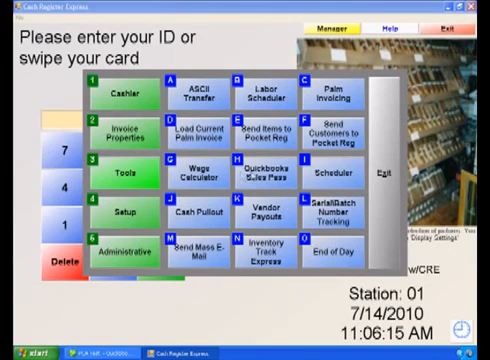
{"action": "left_click", "coordinate": [255, 176]}
{"action": "left_click", "coordinate": [247, 200]}
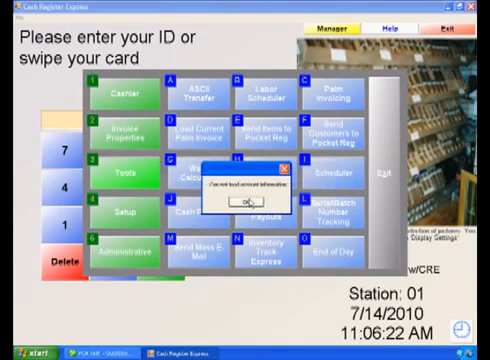
{"action": "left_click", "coordinate": [248, 201]}
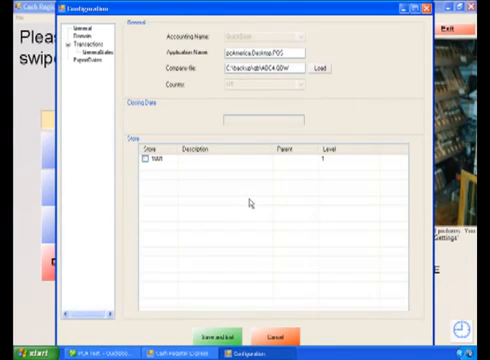
Step: Load the POS Test company file from the desktop's Company file > Pos folder
{"action": "left_click", "coordinate": [323, 67]}
{"action": "left_click", "coordinate": [141, 126]}
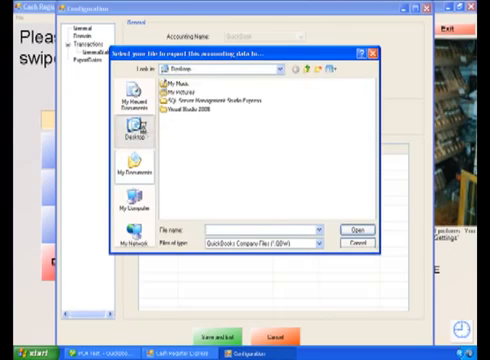
{"action": "double_click", "coordinate": [181, 109]}
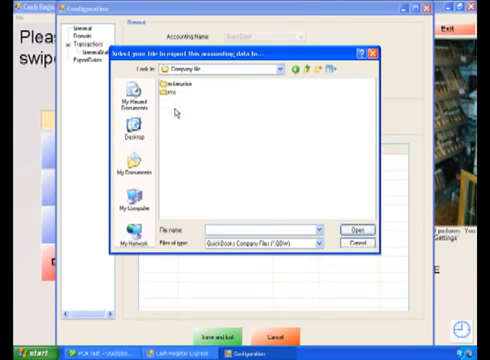
{"action": "double_click", "coordinate": [168, 93]}
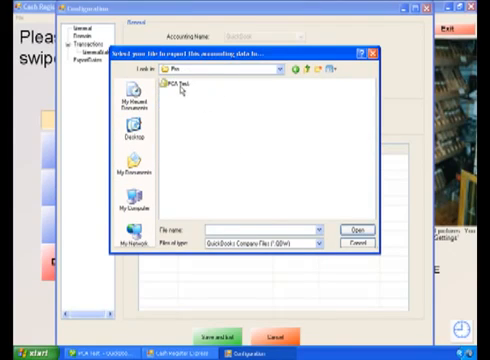
{"action": "left_click", "coordinate": [176, 83]}
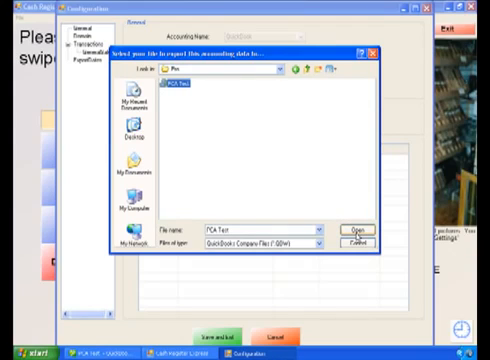
{"action": "left_click", "coordinate": [357, 232]}
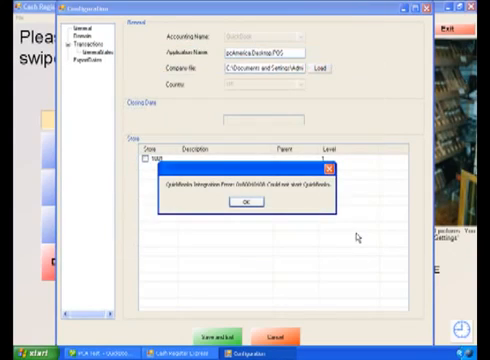
Step: Dismiss the QuickBooks errors, save the configuration and exit Accounting Export
{"action": "left_click", "coordinate": [246, 202]}
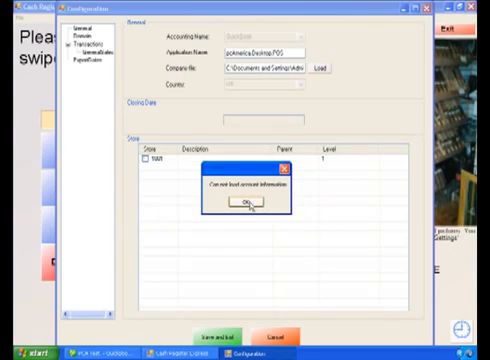
{"action": "left_click", "coordinate": [246, 203]}
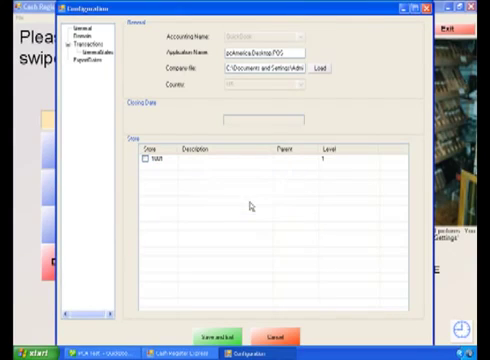
{"action": "left_click", "coordinate": [232, 338]}
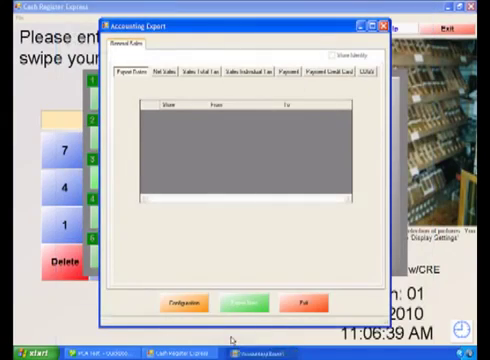
{"action": "left_click", "coordinate": [305, 303]}
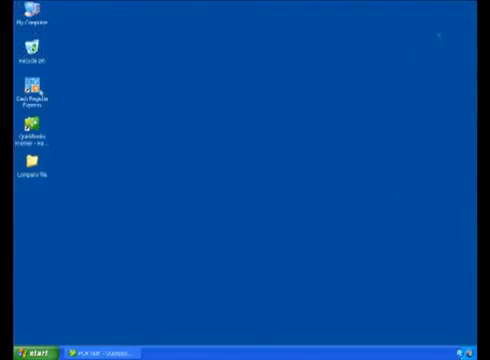
Step: Relaunch Cash Register Express and log in as Manager
{"action": "double_click", "coordinate": [33, 88]}
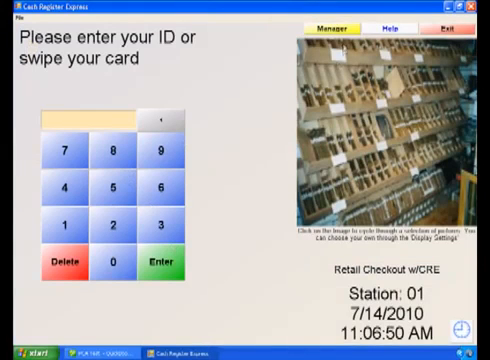
{"action": "left_click", "coordinate": [338, 29]}
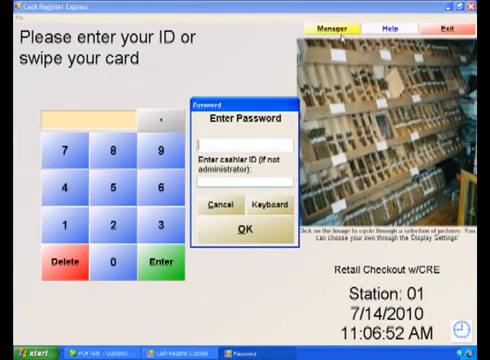
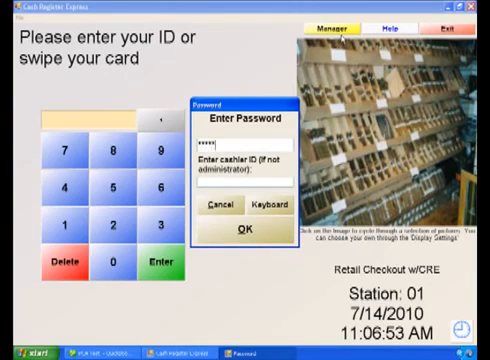
{"action": "key", "text": "Tab"}
{"action": "key", "text": "Return"}
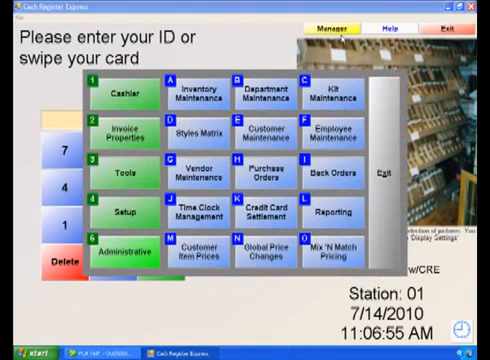
Step: Start the Quickbooks sales export and its Configuration, prompting QuickBooks for access
{"action": "left_click", "coordinate": [150, 178]}
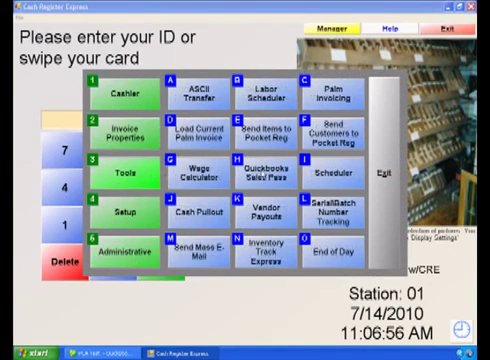
{"action": "left_click", "coordinate": [264, 172]}
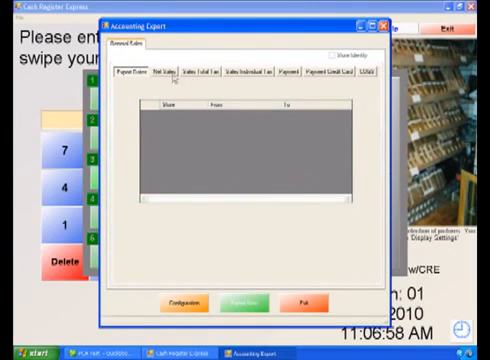
{"action": "left_click", "coordinate": [182, 303]}
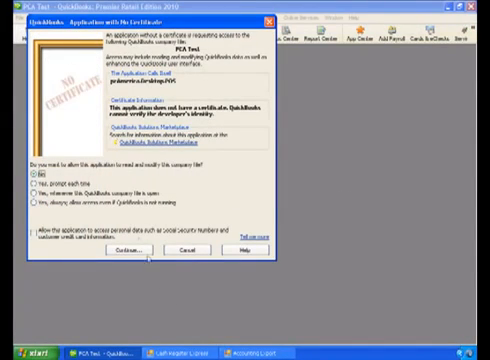
Step: Grant Cash Register Express access whenever the company file is open, confirming the unsigned application
{"action": "left_click", "coordinate": [97, 193]}
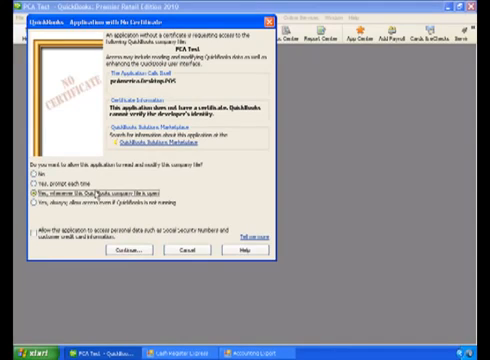
{"action": "left_click", "coordinate": [127, 250]}
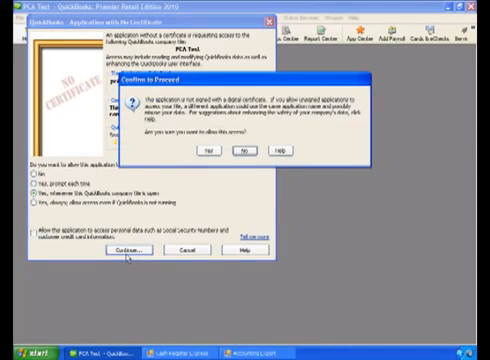
{"action": "left_click", "coordinate": [210, 152]}
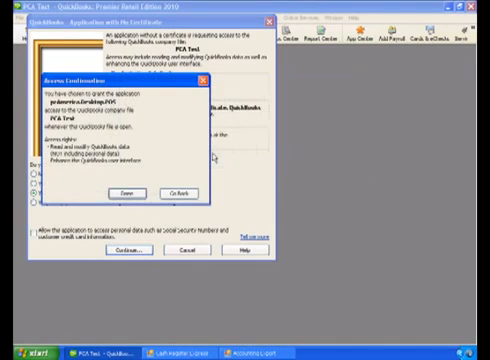
{"action": "left_click", "coordinate": [126, 193]}
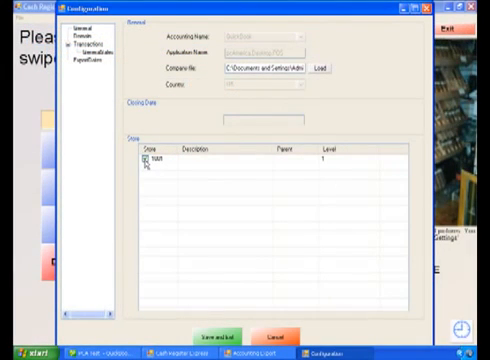
Step: Select store 1001 under Transactions and show its General Sales account mappings
{"action": "left_click", "coordinate": [88, 43]}
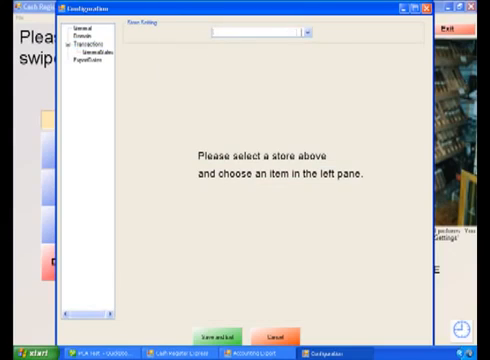
{"action": "left_click", "coordinate": [307, 33]}
{"action": "left_click", "coordinate": [260, 48]}
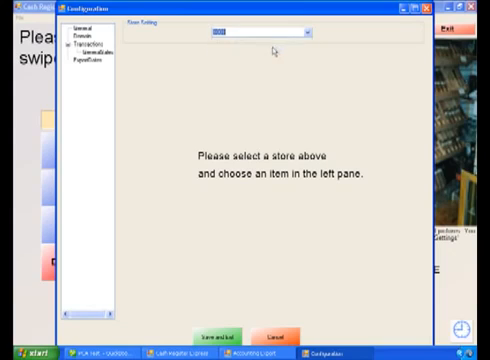
{"action": "left_click", "coordinate": [100, 52]}
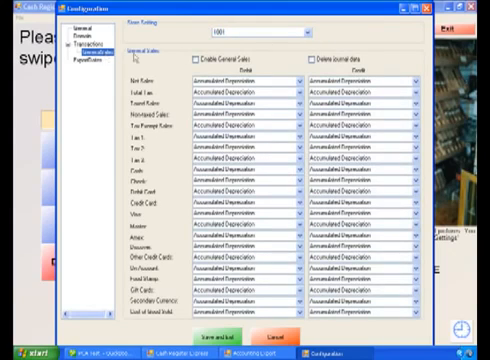
Step: Enable General Sales export and map Net Sales and Cost of Goods Sold to their matching debit and credit accounts
{"action": "left_click", "coordinate": [222, 62]}
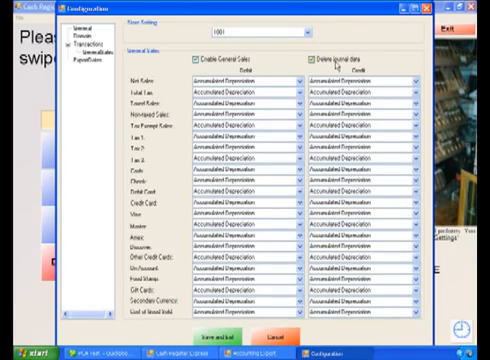
{"action": "left_click", "coordinate": [298, 81]}
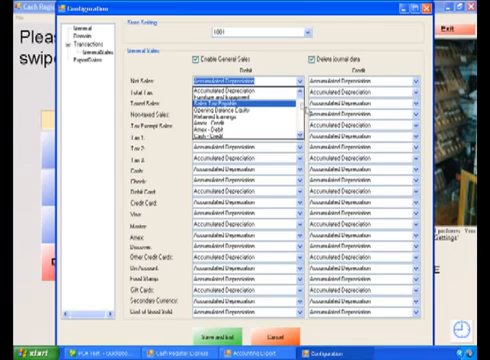
{"action": "left_click_drag", "start_coordinate": [301, 95], "coordinate": [301, 112]}
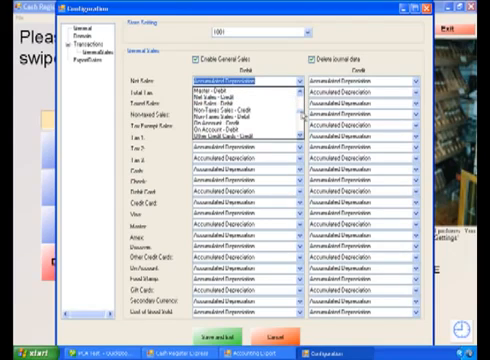
{"action": "left_click", "coordinate": [262, 100]}
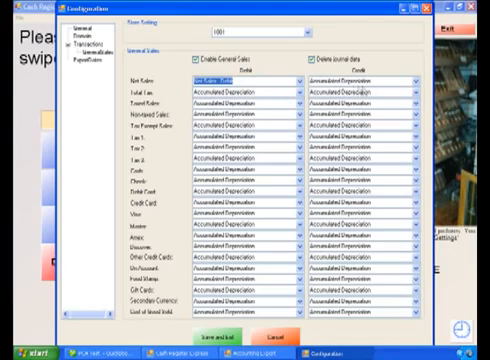
{"action": "left_click", "coordinate": [414, 81]}
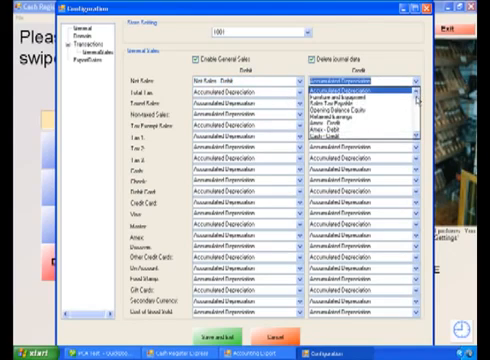
{"action": "scroll", "coordinate": [414, 100], "scroll_direction": "down", "scroll_amount": 3}
{"action": "scroll", "coordinate": [414, 105], "scroll_direction": "down", "scroll_amount": 2}
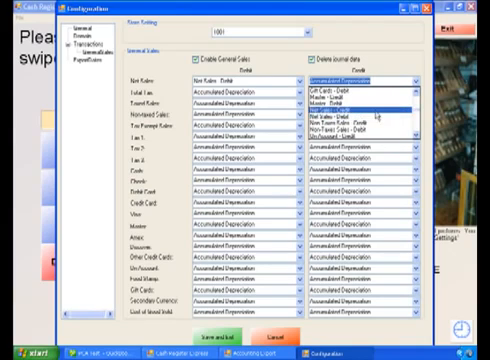
{"action": "left_click", "coordinate": [378, 117]}
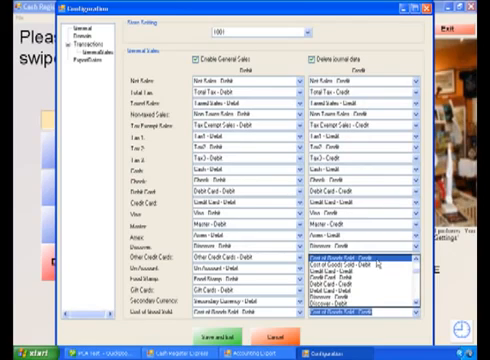
{"action": "left_click", "coordinate": [378, 262]}
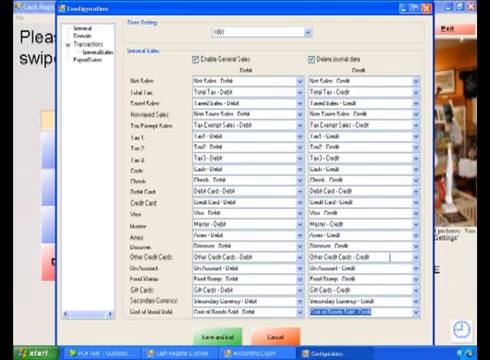
{"action": "left_click", "coordinate": [88, 59]}
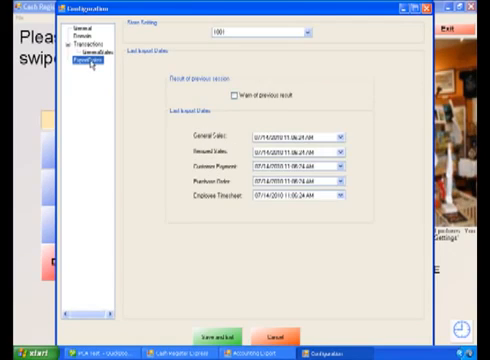
Step: Turn on the previous-result warning, review each Last Export Date, and save back to Accounting Export
{"action": "left_click", "coordinate": [253, 99]}
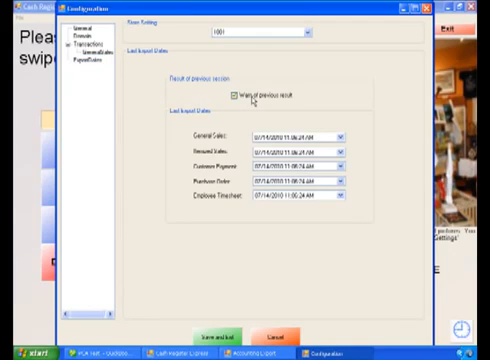
{"action": "left_click", "coordinate": [341, 137]}
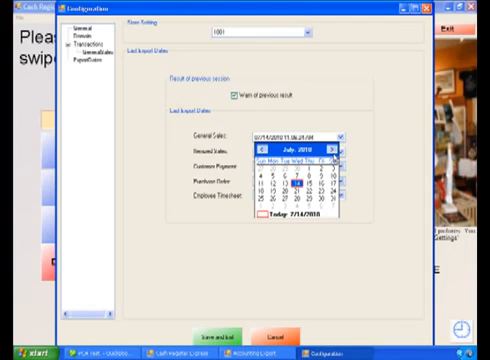
{"action": "left_click", "coordinate": [342, 152]}
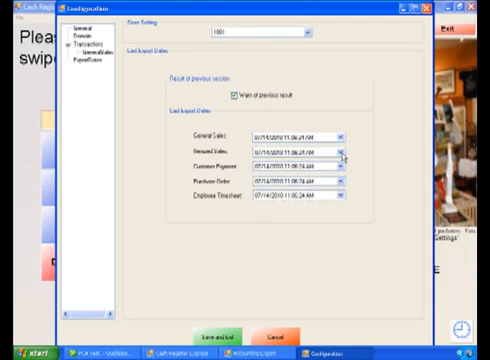
{"action": "left_click", "coordinate": [342, 166]}
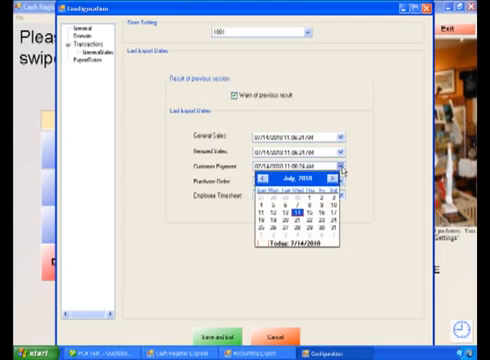
{"action": "left_click", "coordinate": [343, 168]}
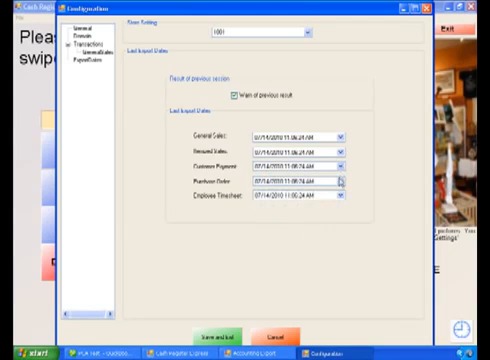
{"action": "left_click", "coordinate": [341, 182]}
{"action": "left_click", "coordinate": [342, 196]}
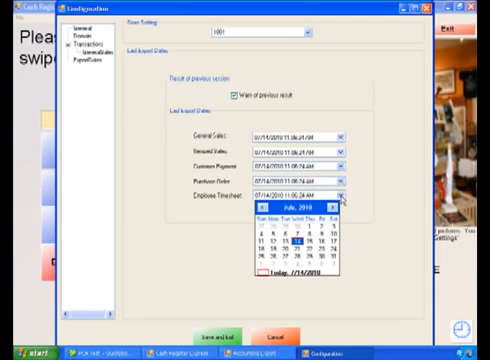
{"action": "left_click", "coordinate": [343, 199]}
{"action": "left_click", "coordinate": [218, 337]}
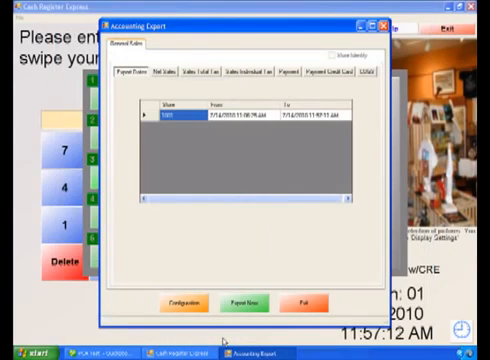
Step: Enable every Sales Total Tax entry, including TaxedSales and NonTaxedSales
{"action": "left_click", "coordinate": [164, 72]}
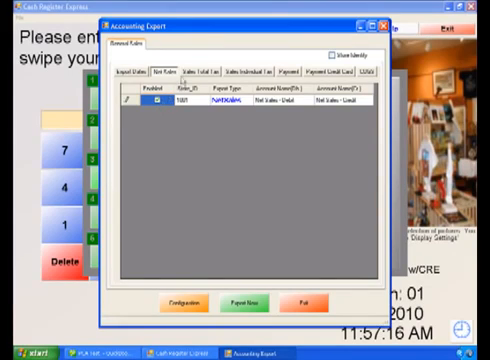
{"action": "left_click", "coordinate": [191, 73]}
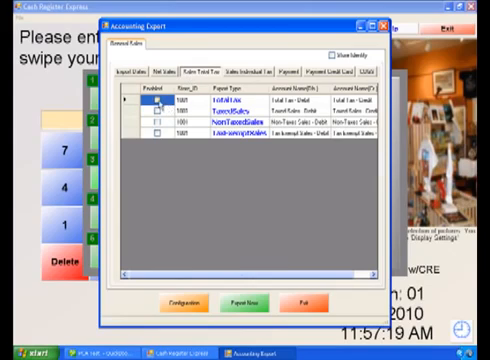
{"action": "left_click", "coordinate": [157, 111]}
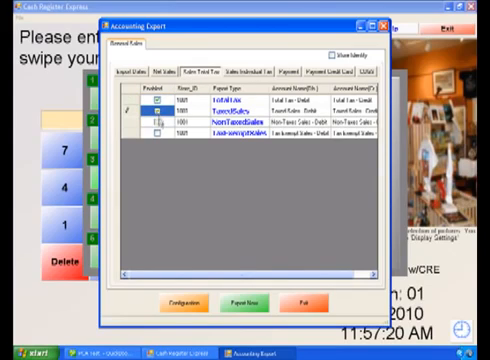
{"action": "left_click", "coordinate": [157, 122]}
{"action": "left_click", "coordinate": [157, 133]}
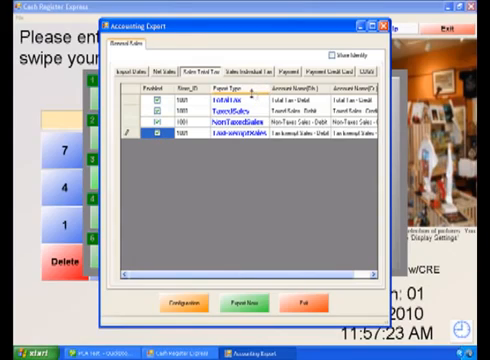
Step: Enable the Tax1, Tax2 and Tax3 Sales Individual Tax entries
{"action": "left_click", "coordinate": [248, 72]}
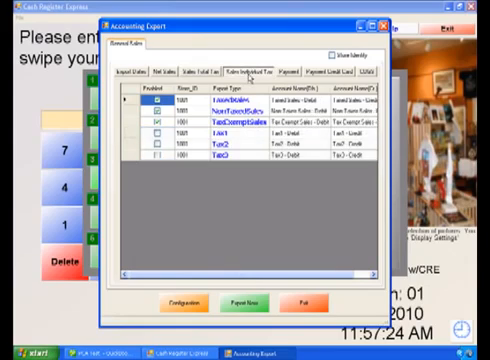
{"action": "left_click", "coordinate": [156, 132]}
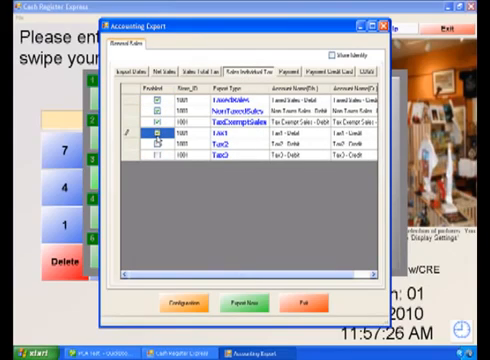
{"action": "left_click", "coordinate": [156, 143]}
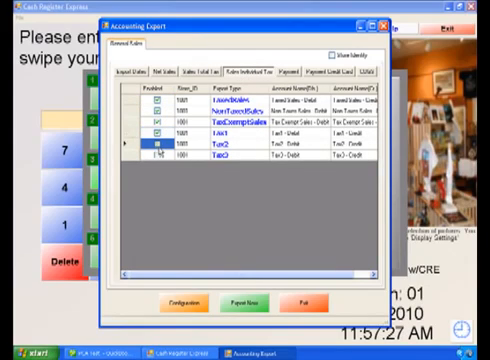
{"action": "left_click", "coordinate": [156, 154]}
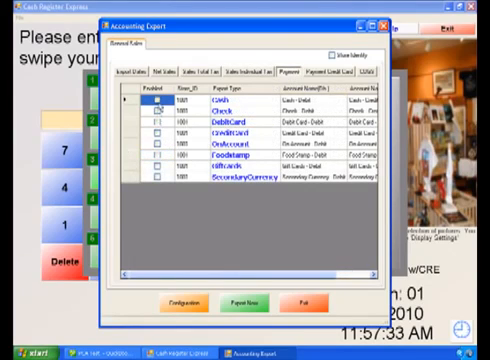
Step: Enable export of Check, DebitCard, CreditCard, OnAccount, Foodstamp, Giftcards and SecondaryCurrency payments
{"action": "left_click", "coordinate": [156, 110]}
{"action": "left_click", "coordinate": [156, 121]}
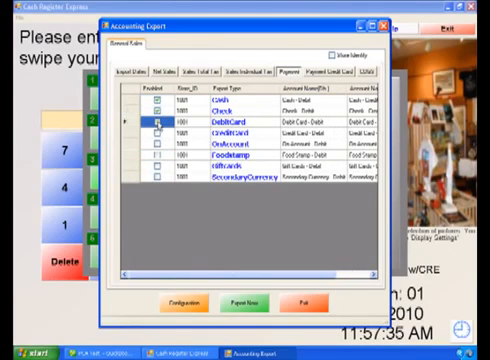
{"action": "left_click", "coordinate": [156, 132]}
{"action": "left_click", "coordinate": [156, 143]}
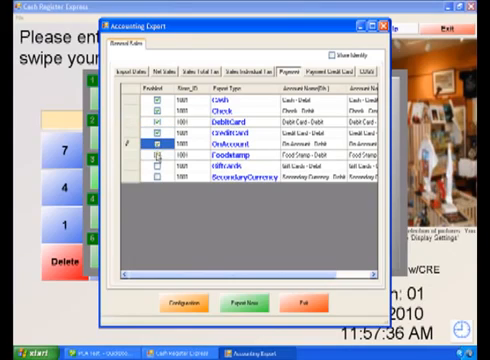
{"action": "left_click", "coordinate": [156, 155]}
{"action": "left_click", "coordinate": [156, 166]}
{"action": "left_click", "coordinate": [156, 177]}
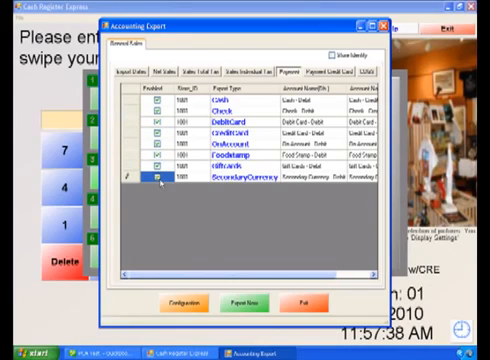
Step: Enable export of Visa, Master, Amex, Discover and Other credit card payments
{"action": "left_click", "coordinate": [332, 72]}
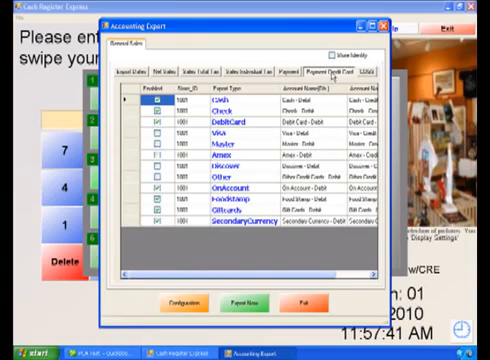
{"action": "left_click", "coordinate": [157, 133]}
{"action": "left_click", "coordinate": [157, 144]}
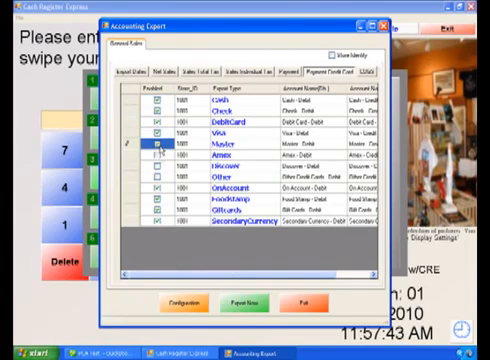
{"action": "left_click", "coordinate": [157, 155]}
{"action": "left_click", "coordinate": [157, 166]}
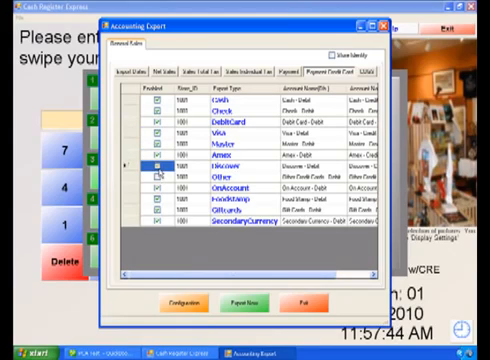
{"action": "left_click", "coordinate": [157, 177]}
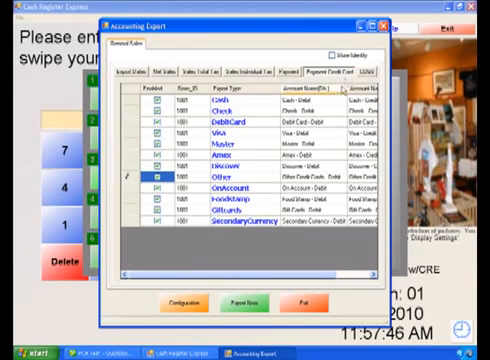
Step: Enable the COGS entry, run Export Now to completion and close the Accounting Export window
{"action": "left_click", "coordinate": [366, 72]}
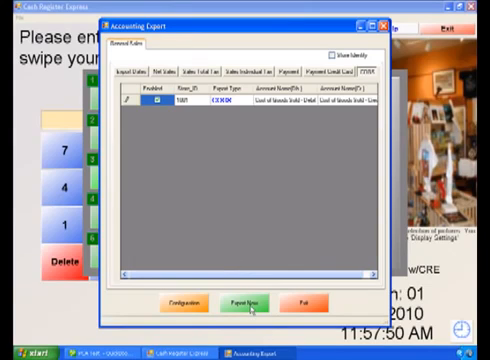
{"action": "left_click", "coordinate": [250, 305]}
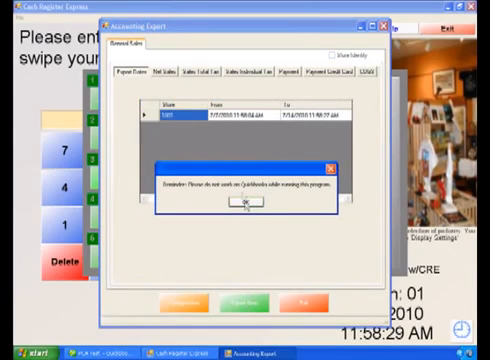
{"action": "left_click", "coordinate": [246, 205]}
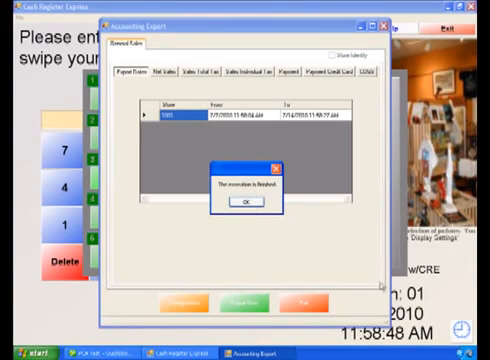
{"action": "left_click", "coordinate": [248, 204]}
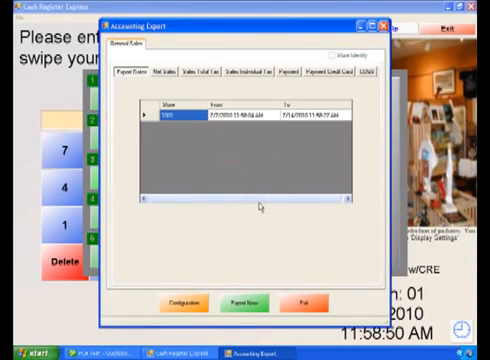
{"action": "left_click", "coordinate": [305, 302]}
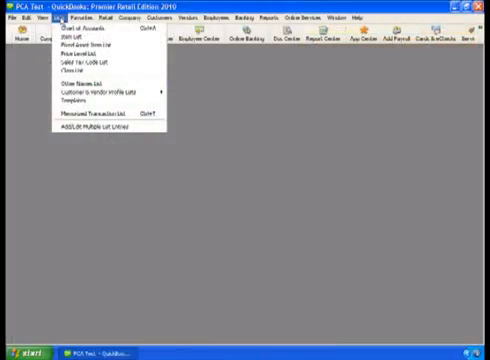
Step: Show the Account QuickReport for the cash account from the Chart of Accounts
{"action": "left_click", "coordinate": [80, 29]}
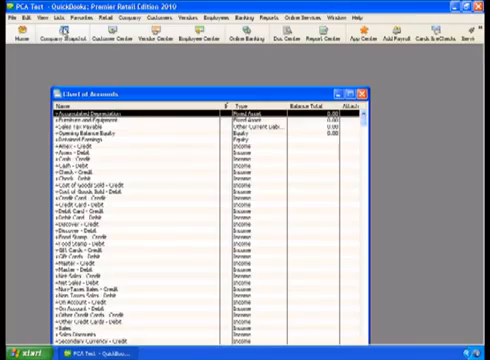
{"action": "double_click", "coordinate": [90, 160]}
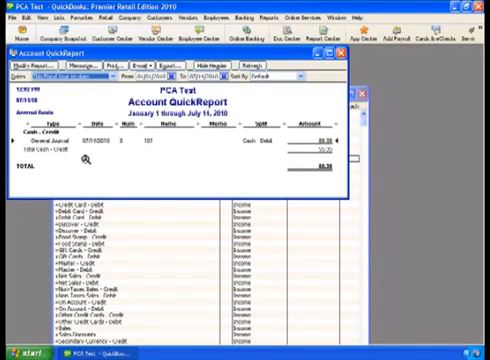